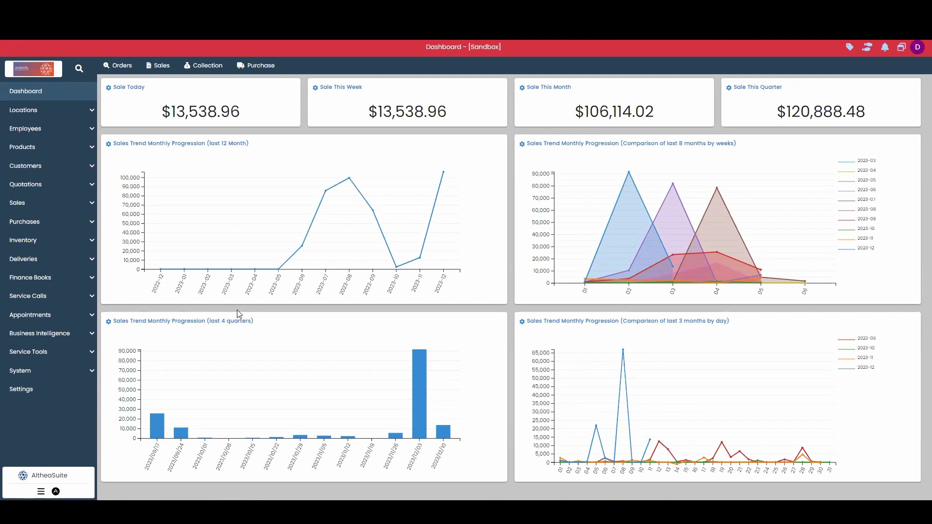
Open the Stock list and try the Show Negative stock only filter, then turn it off.
{"action": "left_click", "coordinate": [72, 241]}
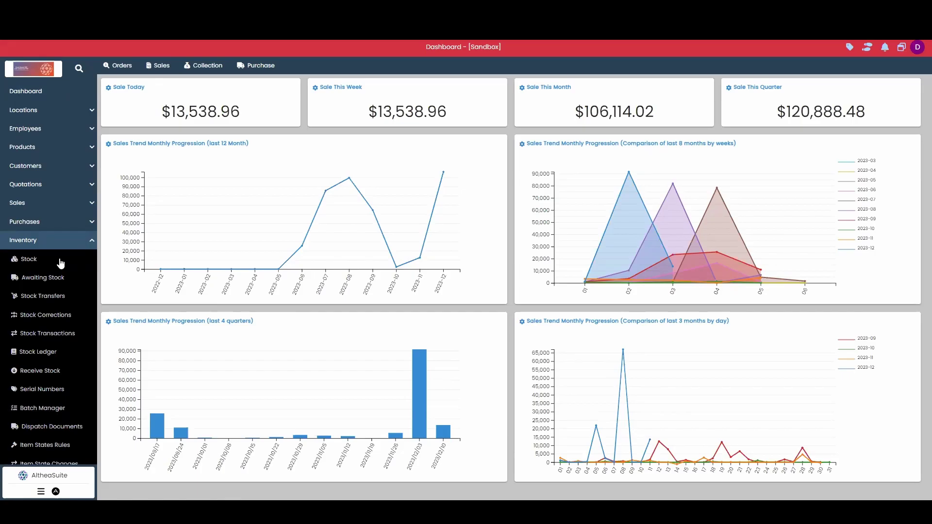
{"action": "left_click", "coordinate": [59, 260]}
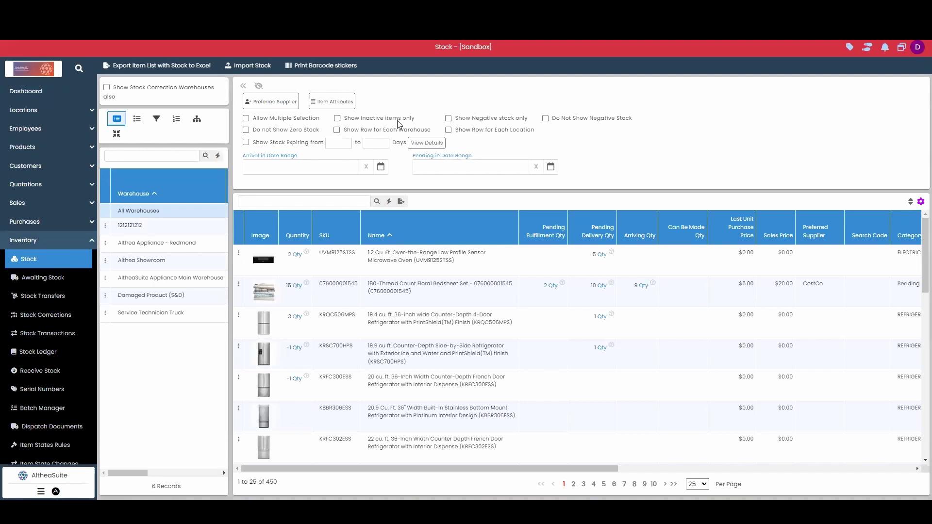
{"action": "left_click", "coordinate": [448, 118]}
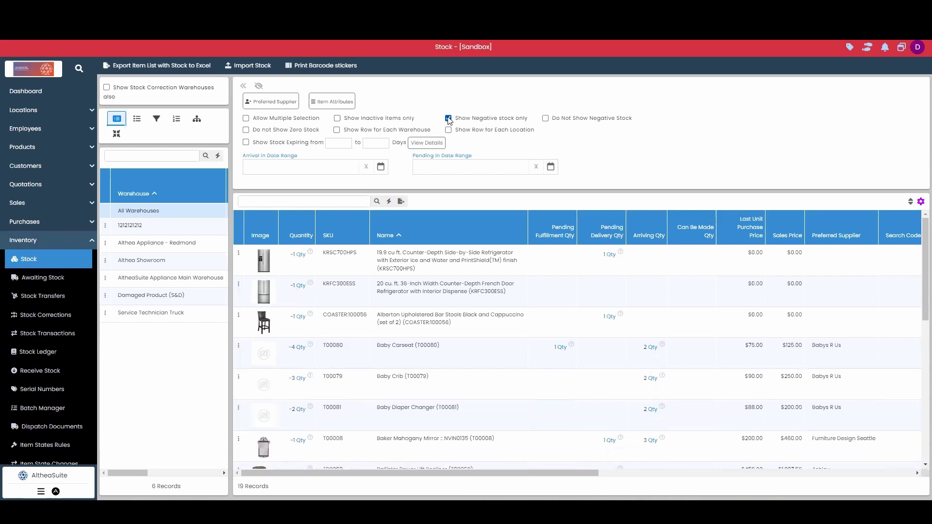
{"action": "left_click", "coordinate": [449, 118]}
Toggle Do Not Show Negative Stock and Do not Show Zero Stock on, then clear both.
{"action": "left_click", "coordinate": [545, 118]}
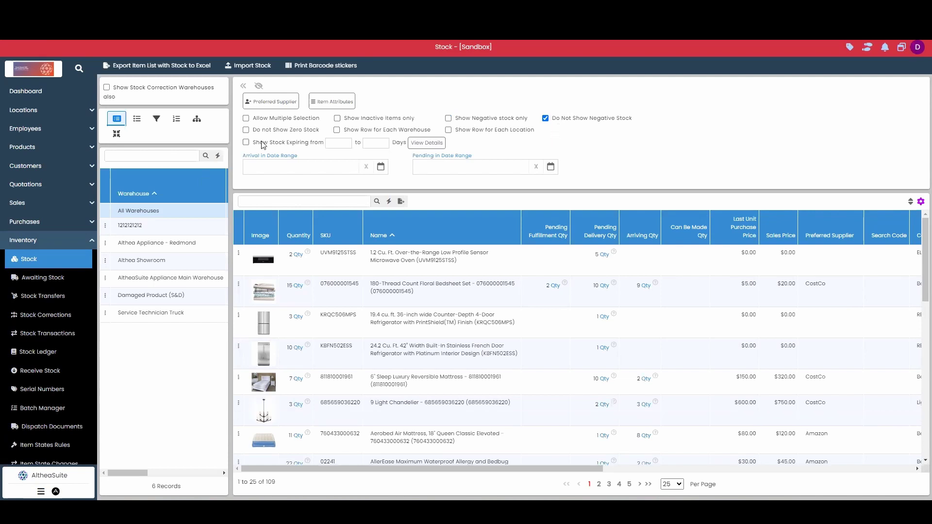
{"action": "left_click", "coordinate": [246, 130]}
{"action": "left_click", "coordinate": [246, 130]}
{"action": "left_click", "coordinate": [545, 118]}
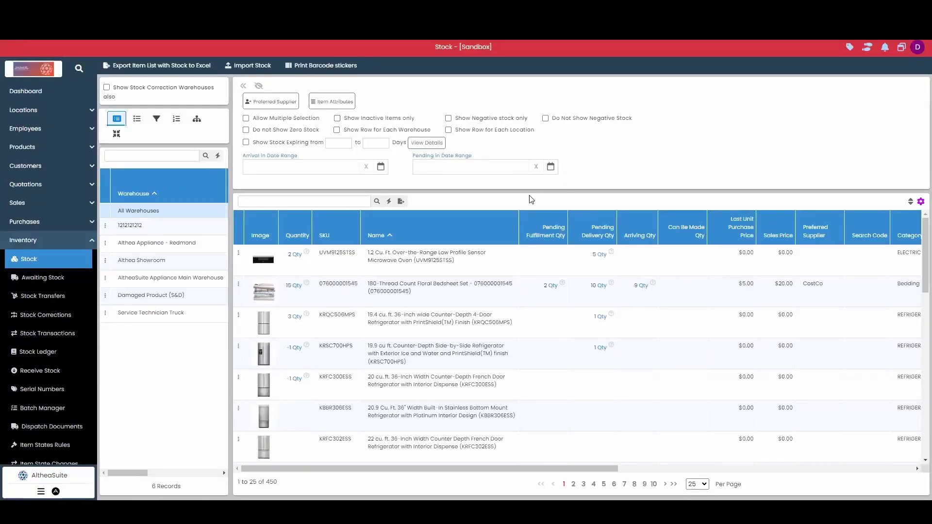
Open Awaiting Stock, toggle Sum up Quantity on and off, then view Pending Stock Requests and In Transit.
{"action": "left_click", "coordinate": [42, 277]}
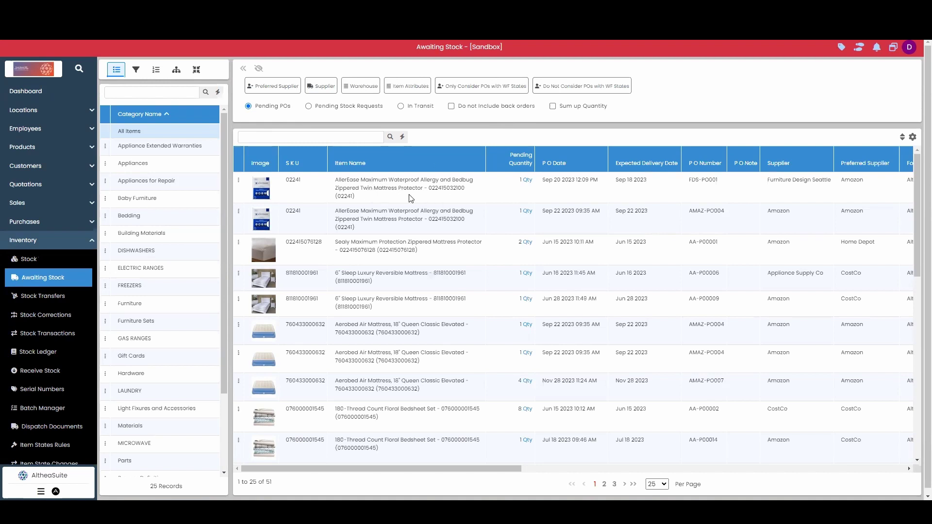
{"action": "left_click", "coordinate": [357, 195]}
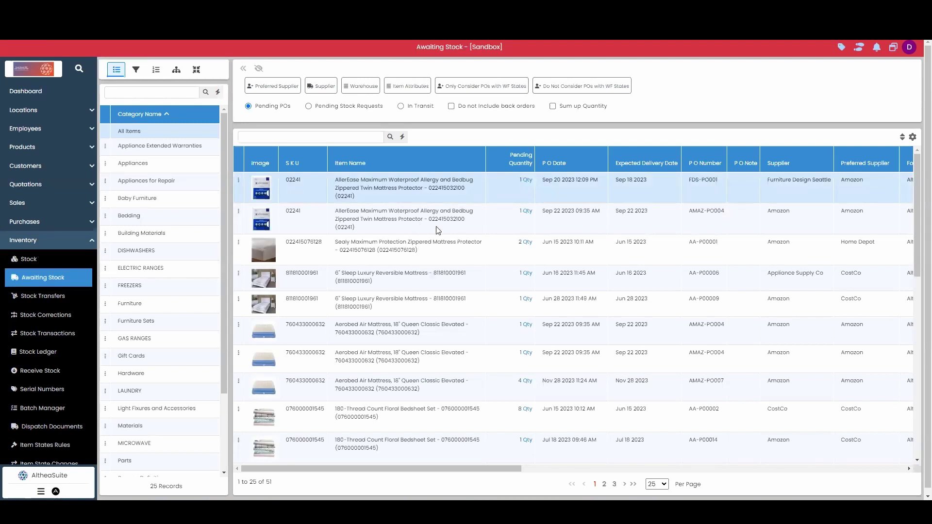
{"action": "left_click", "coordinate": [552, 106]}
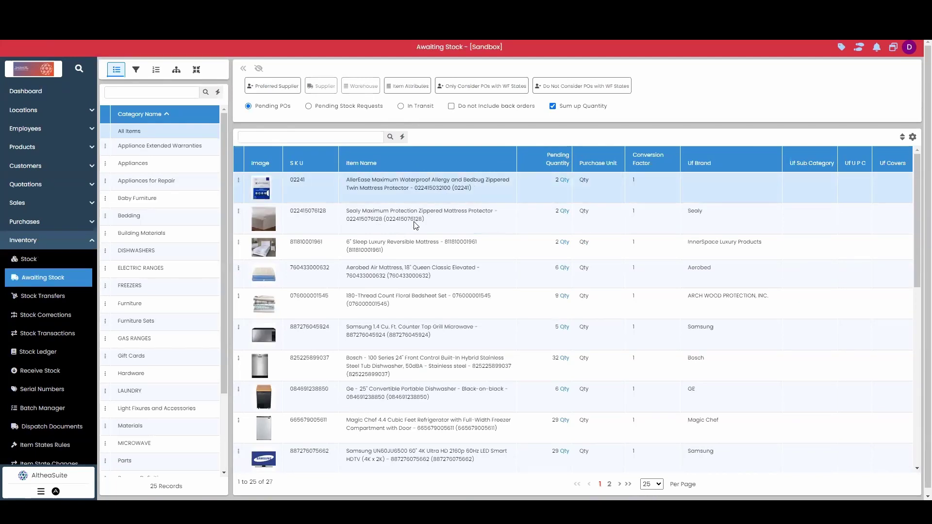
{"action": "left_click", "coordinate": [551, 107]}
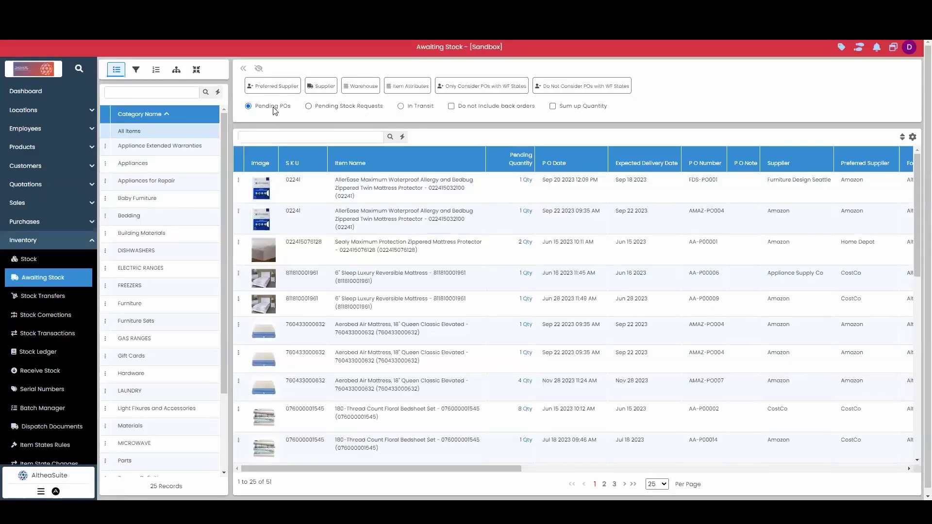
{"action": "left_click", "coordinate": [308, 106]}
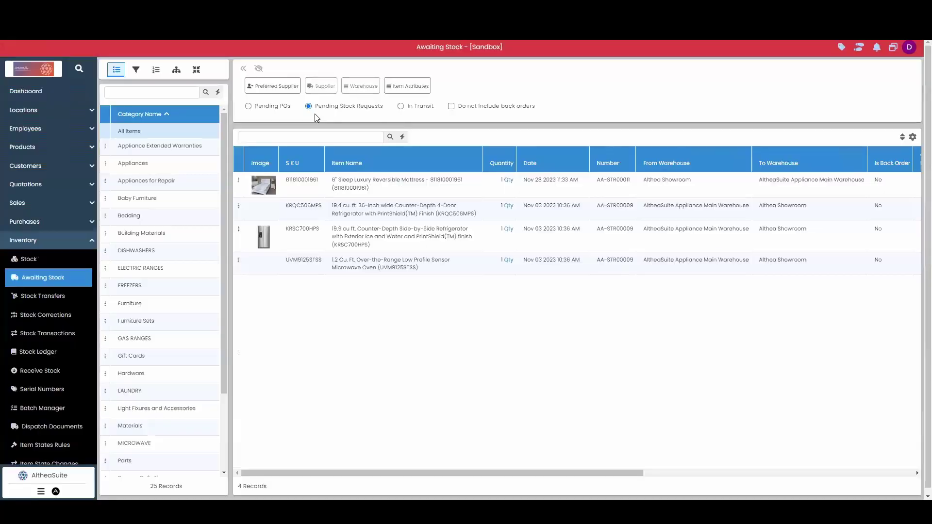
{"action": "left_click", "coordinate": [401, 106]}
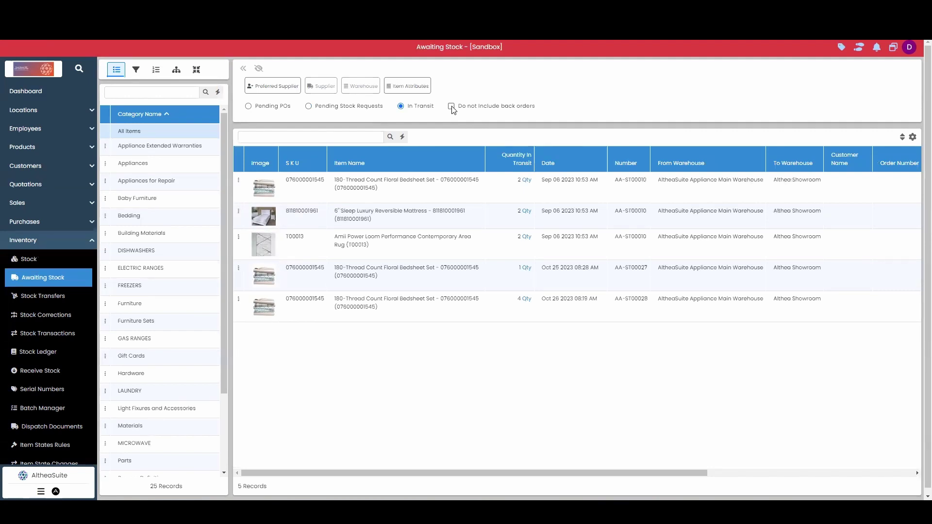
Open the Stock Transfers page listing the 47 warehouse transfer records.
{"action": "left_click", "coordinate": [56, 297]}
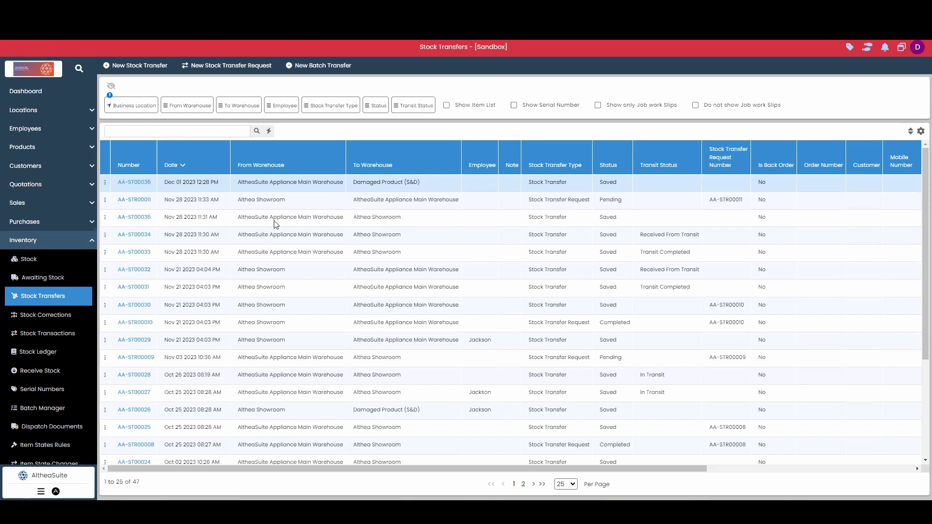
Create and save a stock correction setting the 1.2 Cu. Ft. microwave's actual stock to 4.
{"action": "left_click", "coordinate": [45, 315]}
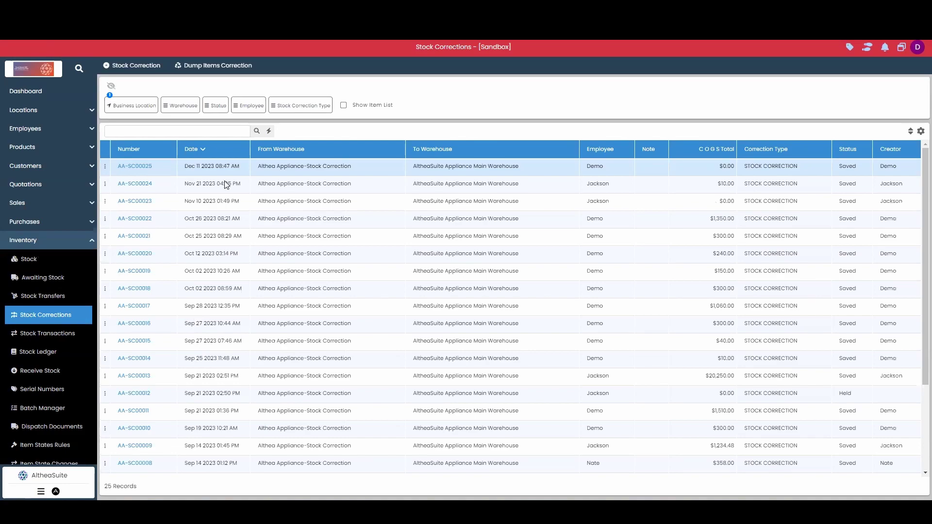
{"action": "left_click", "coordinate": [147, 68]}
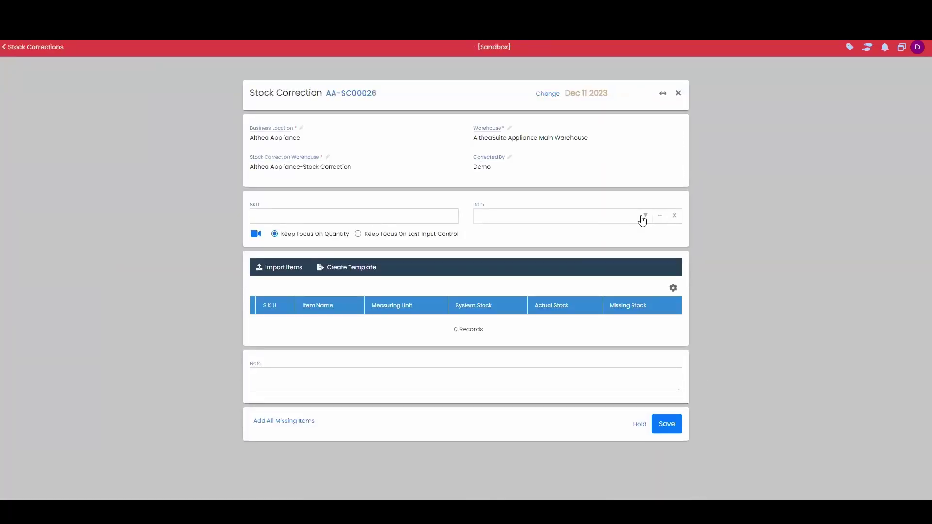
{"action": "left_click", "coordinate": [644, 216]}
{"action": "left_click", "coordinate": [607, 238]}
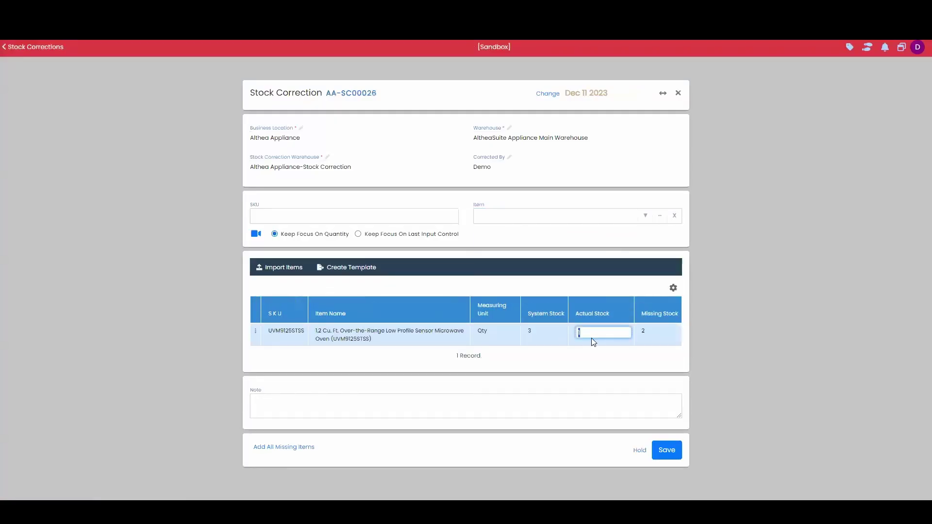
{"action": "type", "text": "1"}
{"action": "left_click", "coordinate": [598, 333]}
{"action": "left_click", "coordinate": [597, 363]}
{"action": "left_click", "coordinate": [668, 454]}
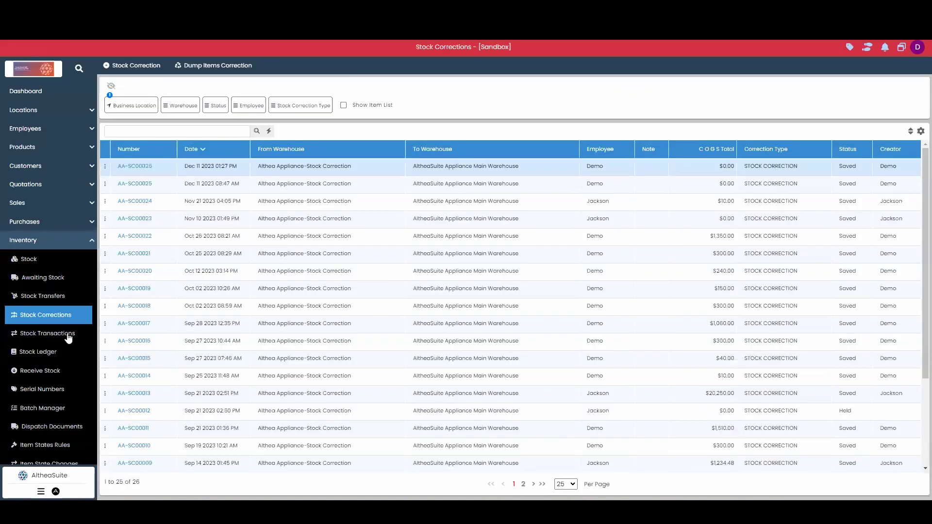
Filter Stock Transactions by the microwave's SKU UVM9125STSS.
{"action": "left_click", "coordinate": [68, 335]}
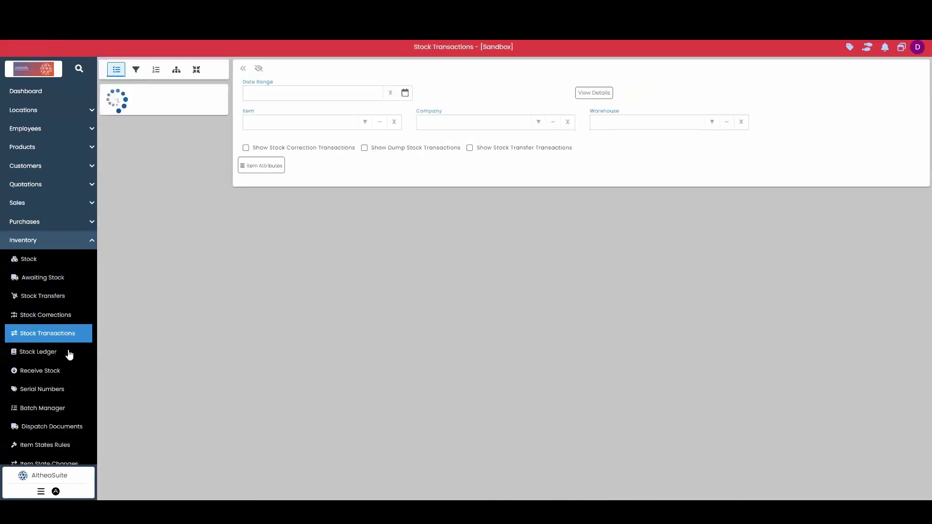
{"action": "left_click", "coordinate": [69, 353]}
{"action": "left_click", "coordinate": [69, 335]}
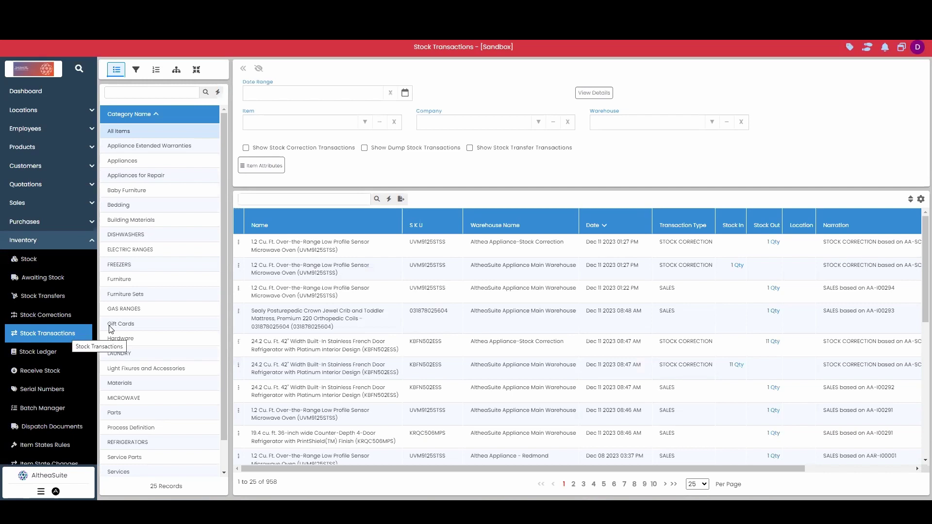
{"action": "left_click_drag", "start_coordinate": [409, 242], "coordinate": [445, 243]}
{"action": "key", "text": "ctrl+c"}
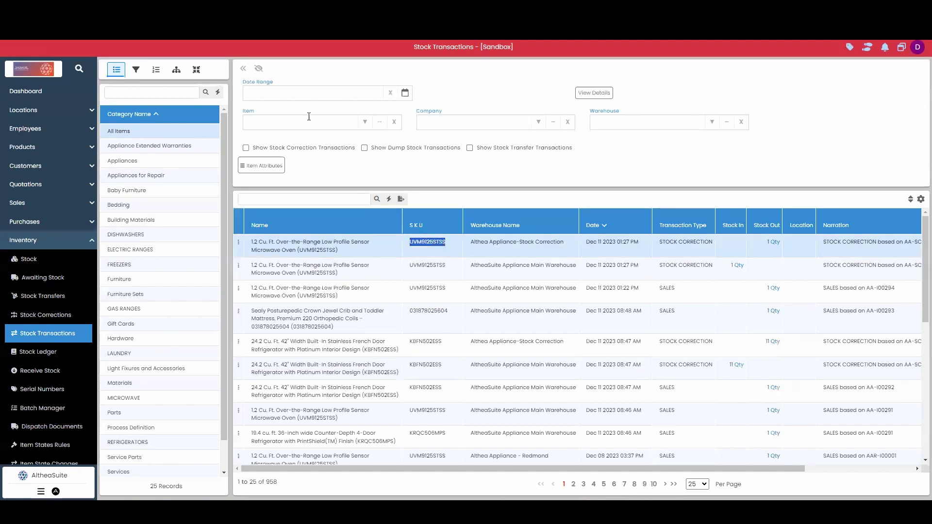
{"action": "left_click", "coordinate": [308, 116]}
{"action": "key", "text": "ctrl+v"}
{"action": "left_click", "coordinate": [311, 143]}
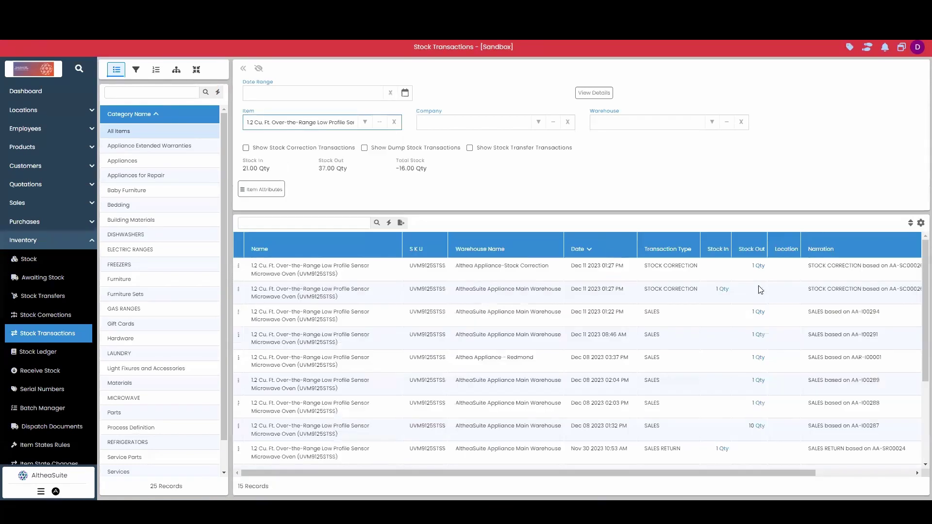
{"action": "scroll", "coordinate": [657, 303], "scroll_direction": "down", "scroll_amount": 3}
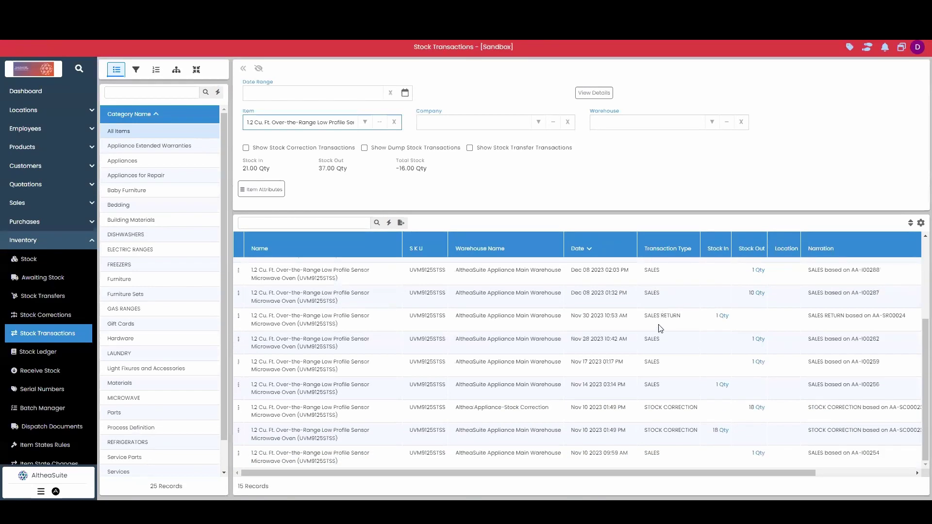
Load the Stock Ledger for the UVM9125STSS microwave, showing 13 movements and closing stock 3.00.
{"action": "left_click", "coordinate": [46, 358]}
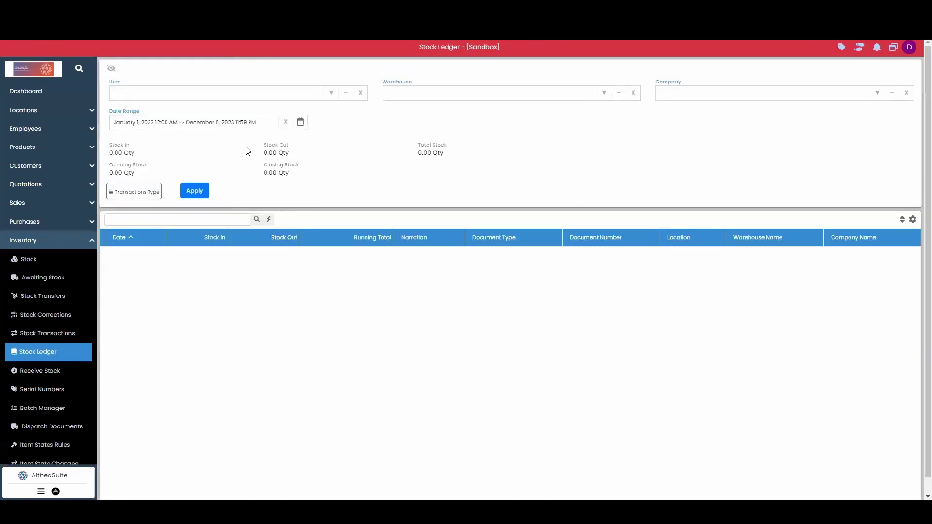
{"action": "left_click", "coordinate": [226, 94]}
{"action": "key", "text": "ctrl+v"}
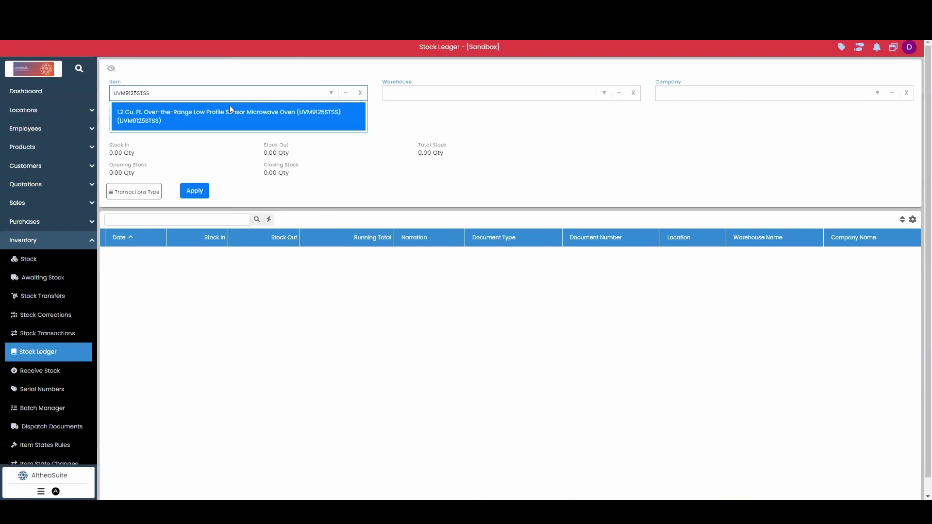
{"action": "left_click", "coordinate": [229, 106]}
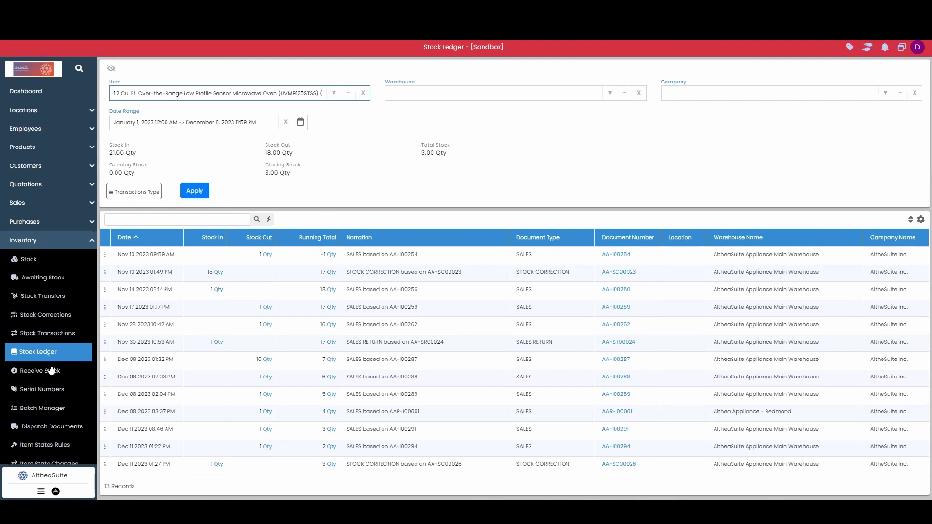
Start a stock receipt against an existing dispatch, abandon it, and view the 499 Serial Numbers.
{"action": "left_click", "coordinate": [49, 370]}
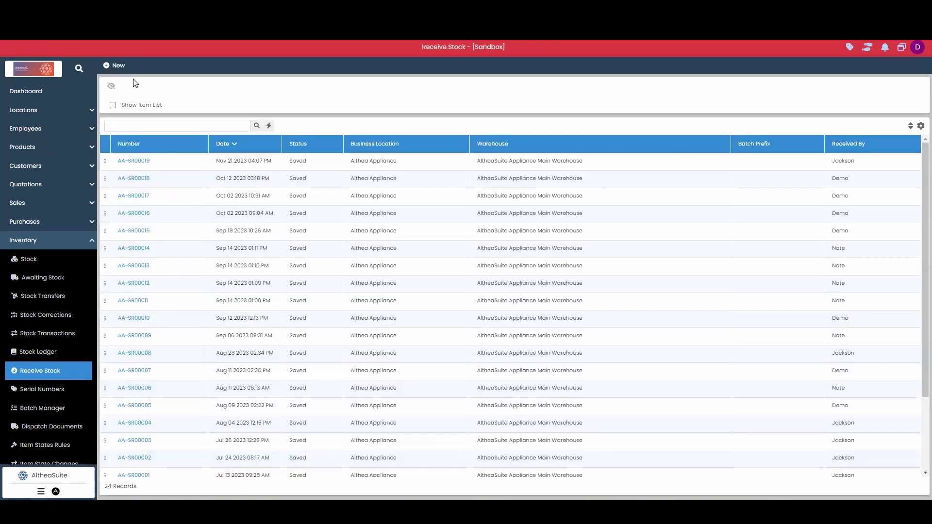
{"action": "left_click", "coordinate": [120, 67]}
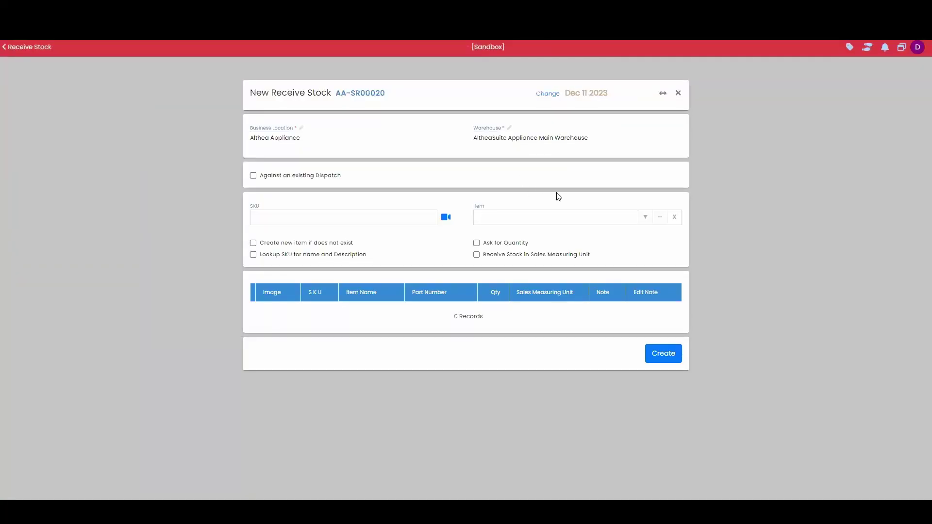
{"action": "left_click", "coordinate": [252, 175]}
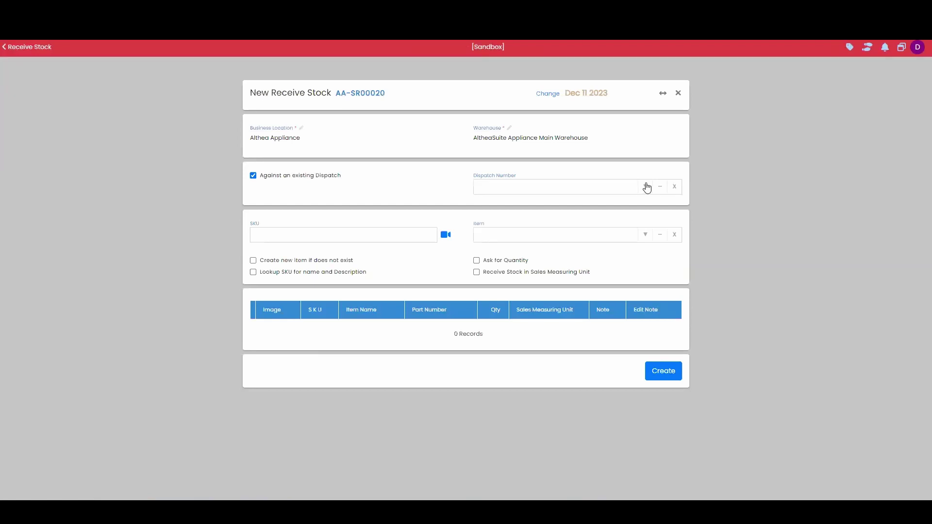
{"action": "left_click", "coordinate": [19, 47]}
{"action": "left_click", "coordinate": [25, 391]}
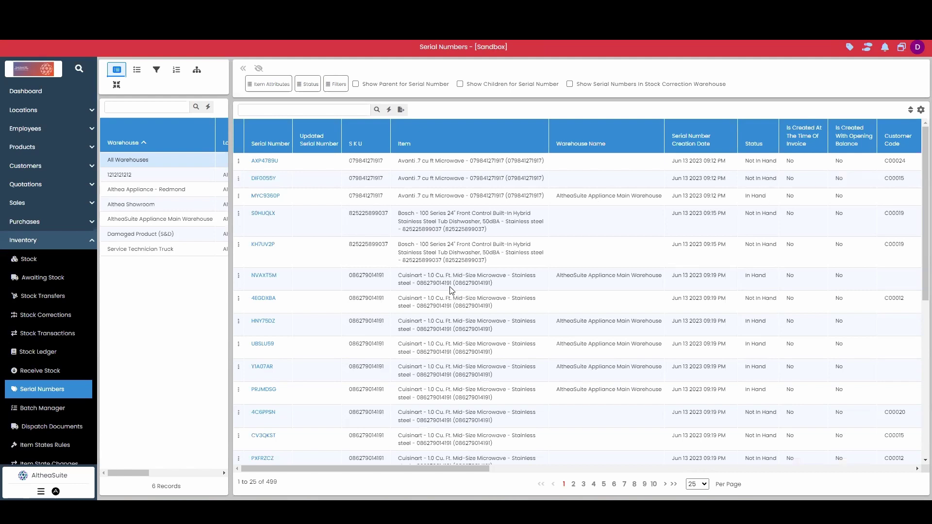
Visit Batch Manager, Dispatch Documents, Item States Rules and Item State Changes, then go back to Stock.
{"action": "scroll", "coordinate": [39, 437], "scroll_direction": "down", "scroll_amount": 2}
{"action": "left_click", "coordinate": [62, 310]}
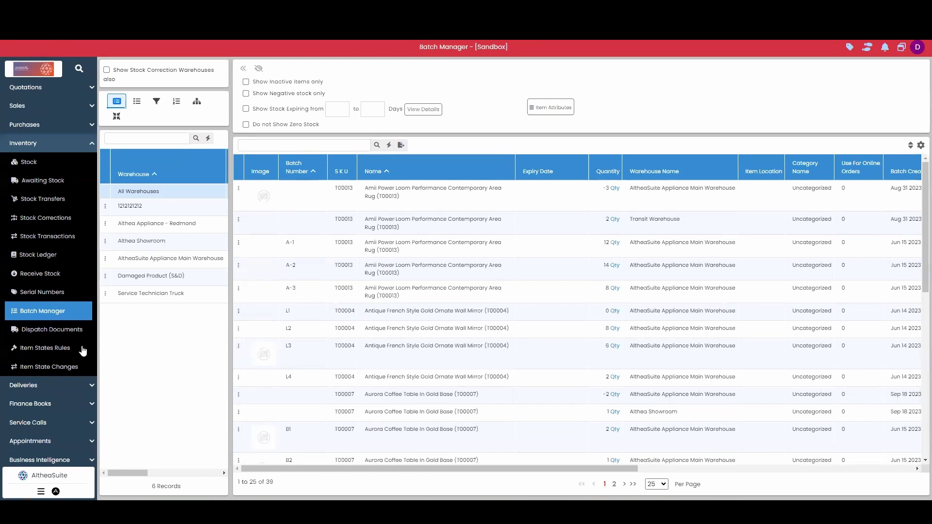
{"action": "left_click", "coordinate": [68, 329]}
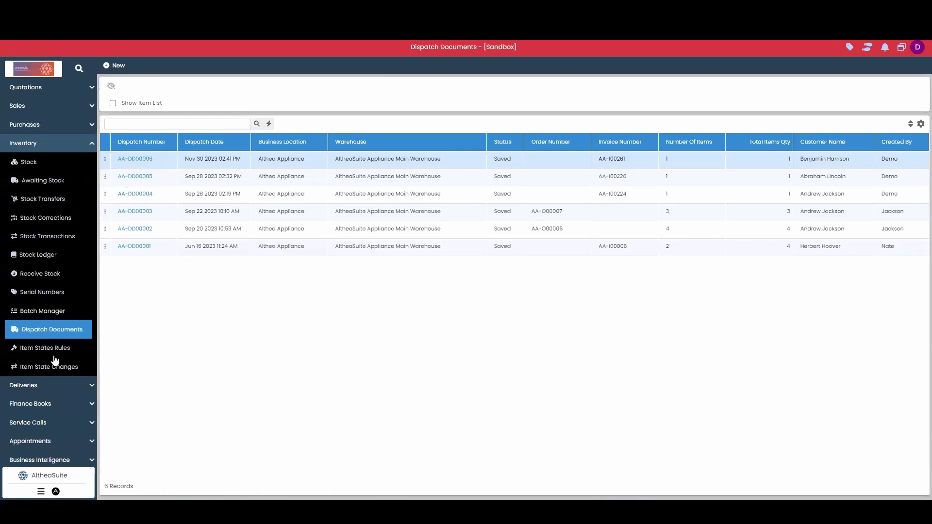
{"action": "left_click", "coordinate": [55, 355]}
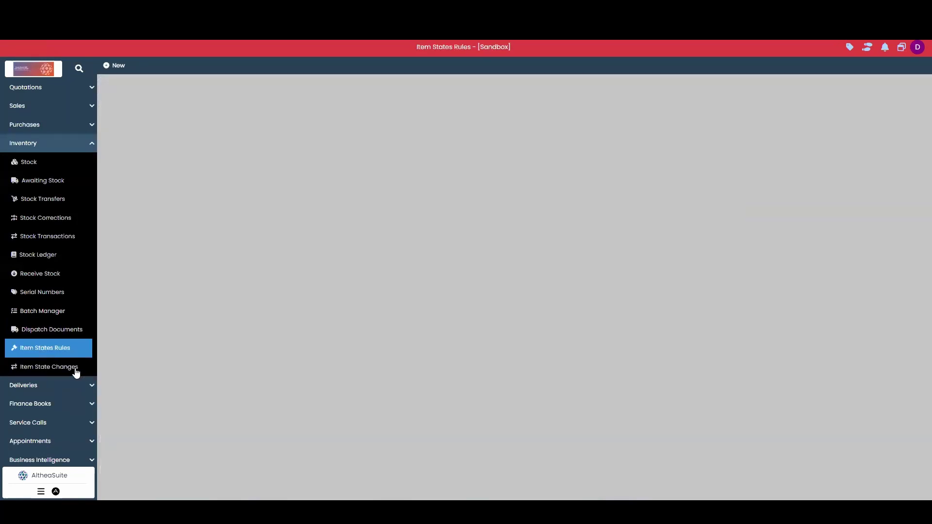
{"action": "left_click", "coordinate": [77, 374]}
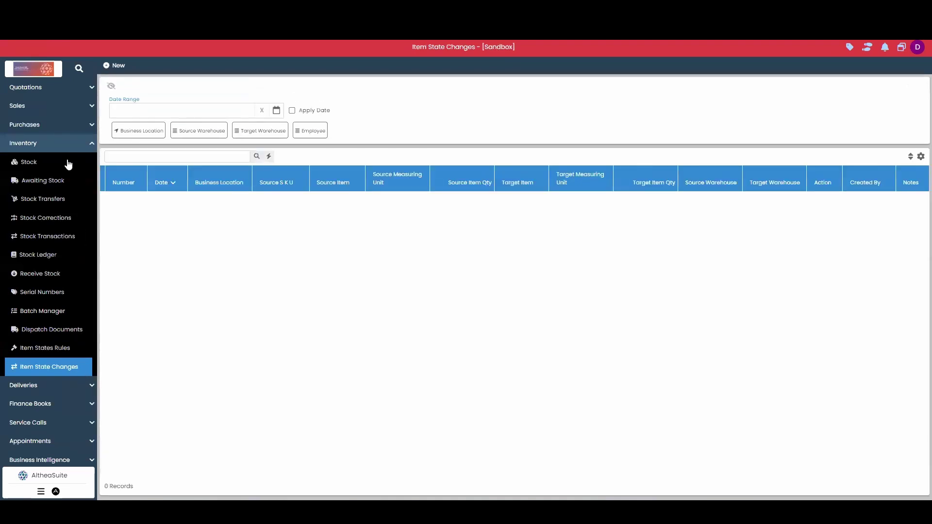
{"action": "left_click", "coordinate": [75, 161]}
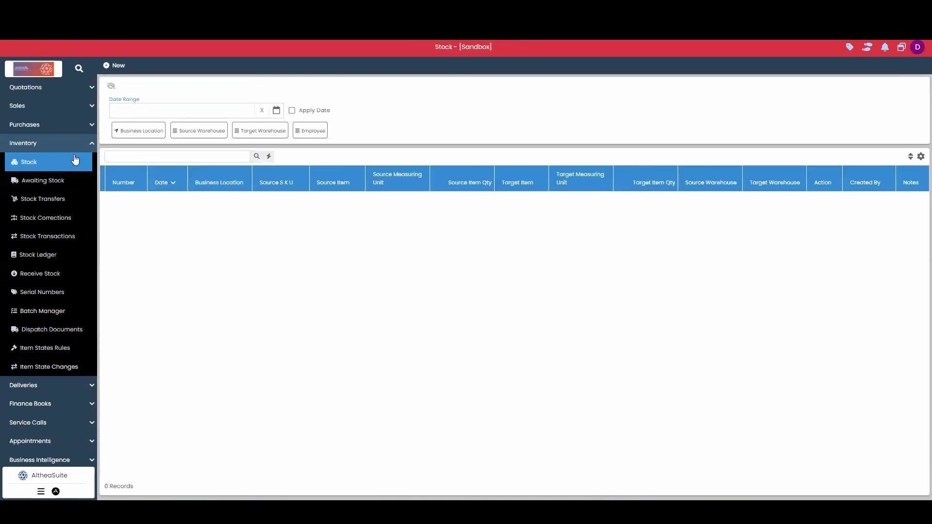